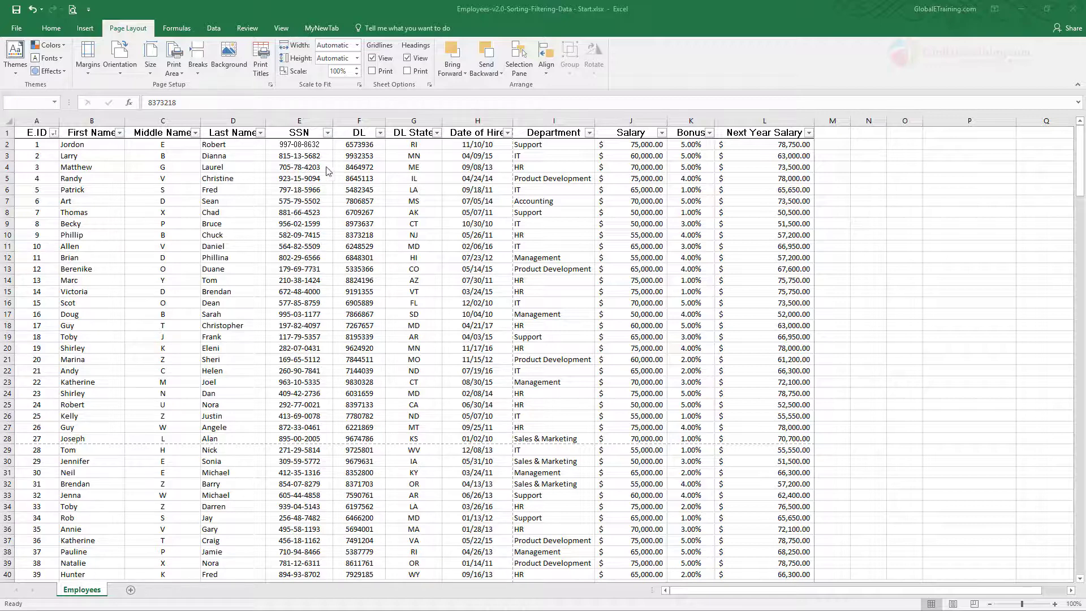
- Check the available page orientations and preview the Employees sheet's printout at its current scale
{"action": "left_click", "coordinate": [135, 31]}
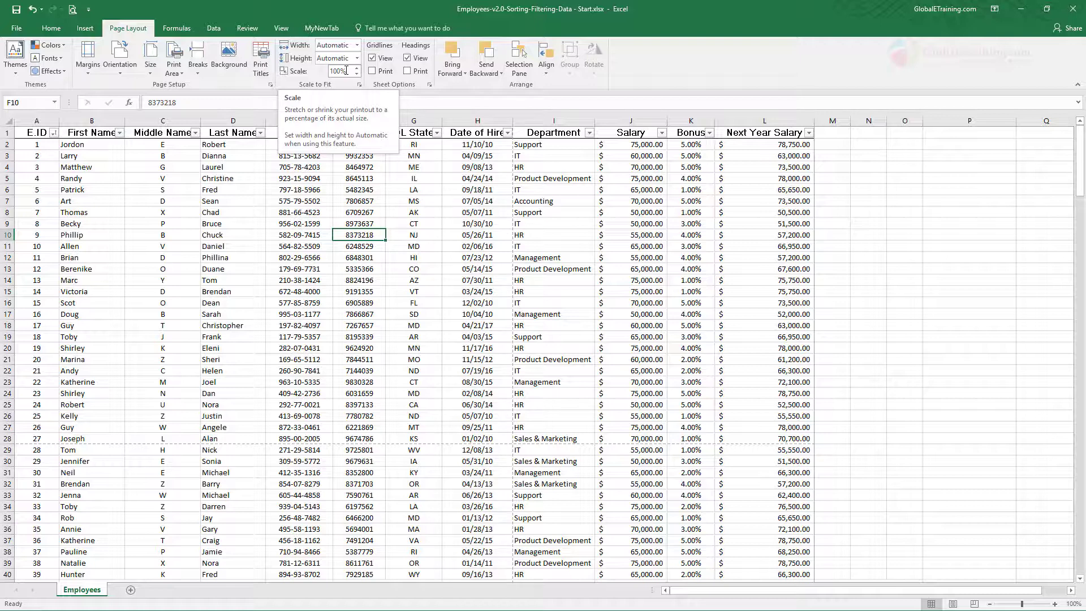
{"action": "left_click", "coordinate": [506, 290]}
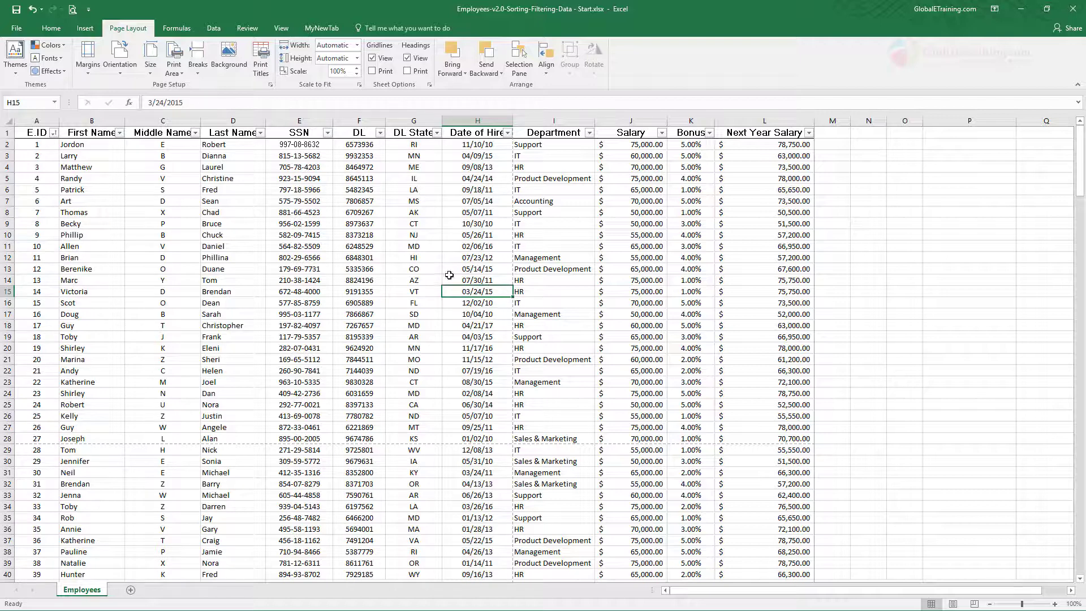
{"action": "left_click", "coordinate": [115, 73]}
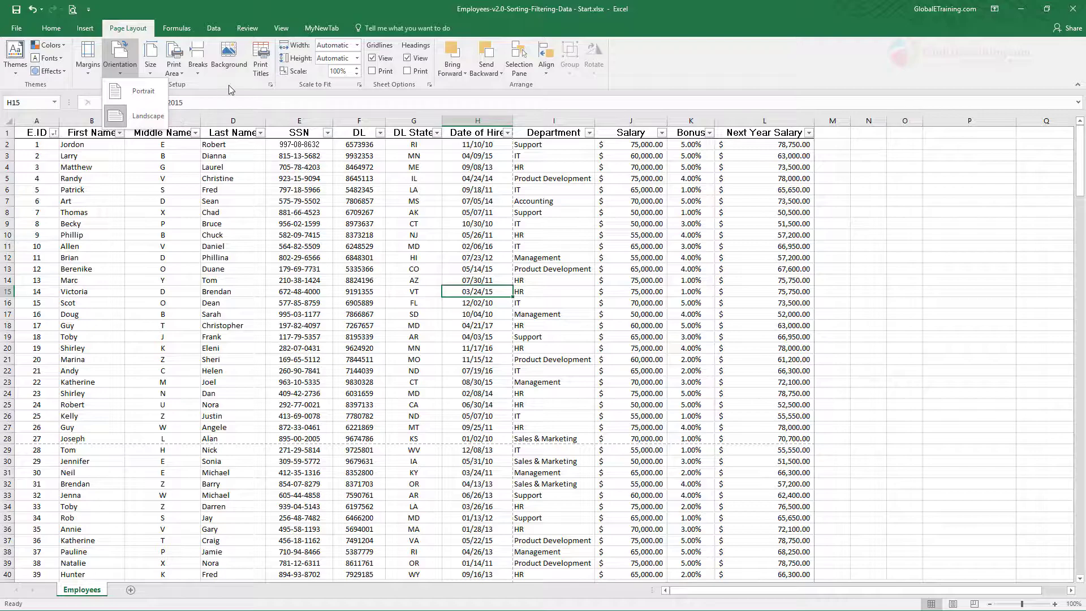
{"action": "left_click", "coordinate": [21, 28]}
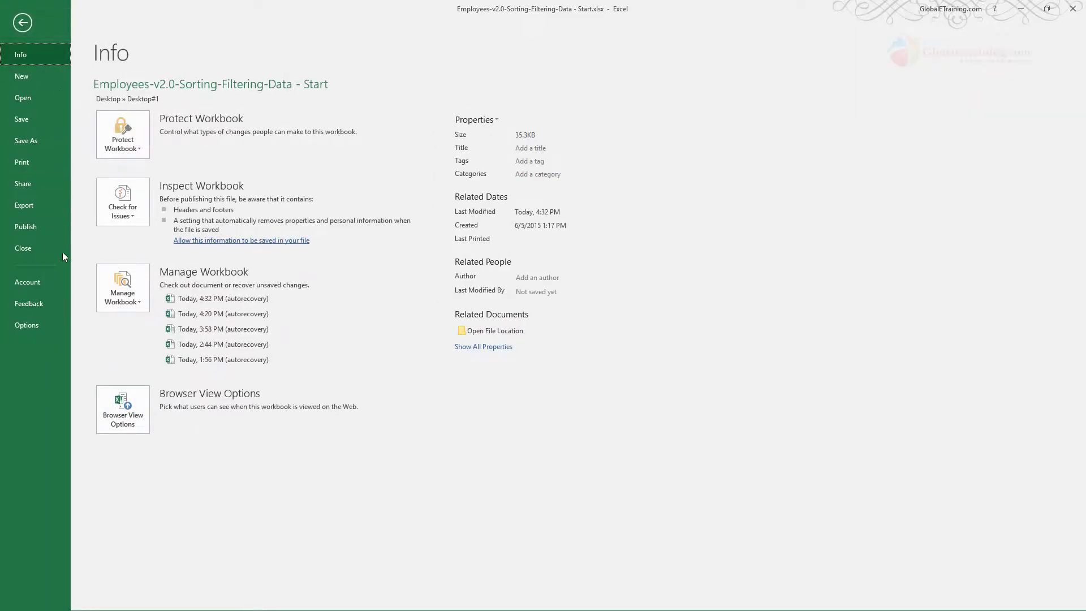
{"action": "left_click", "coordinate": [32, 162]}
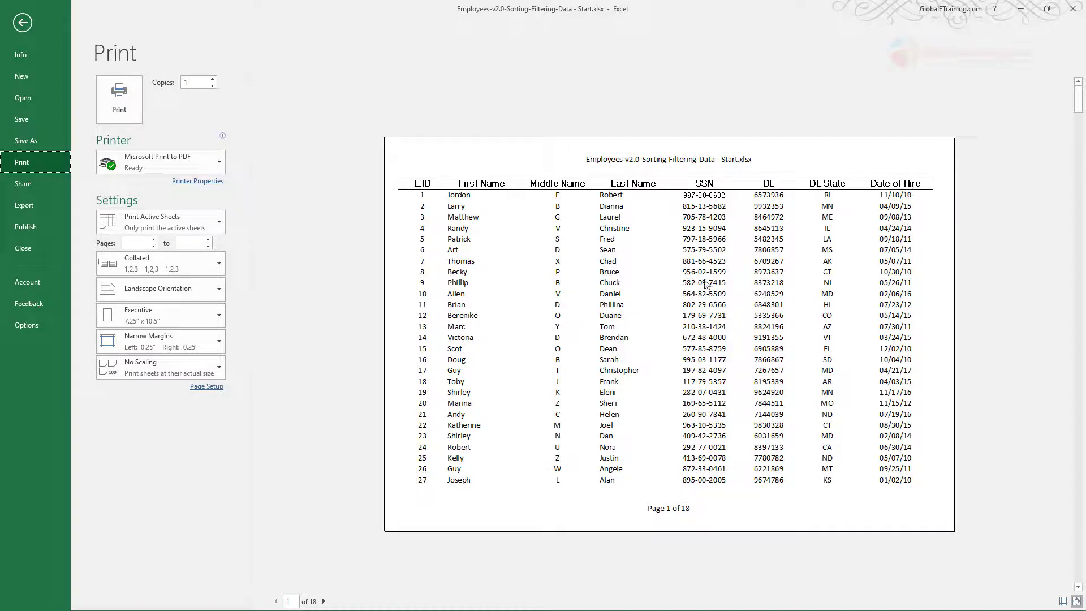
{"action": "left_click", "coordinate": [22, 23]}
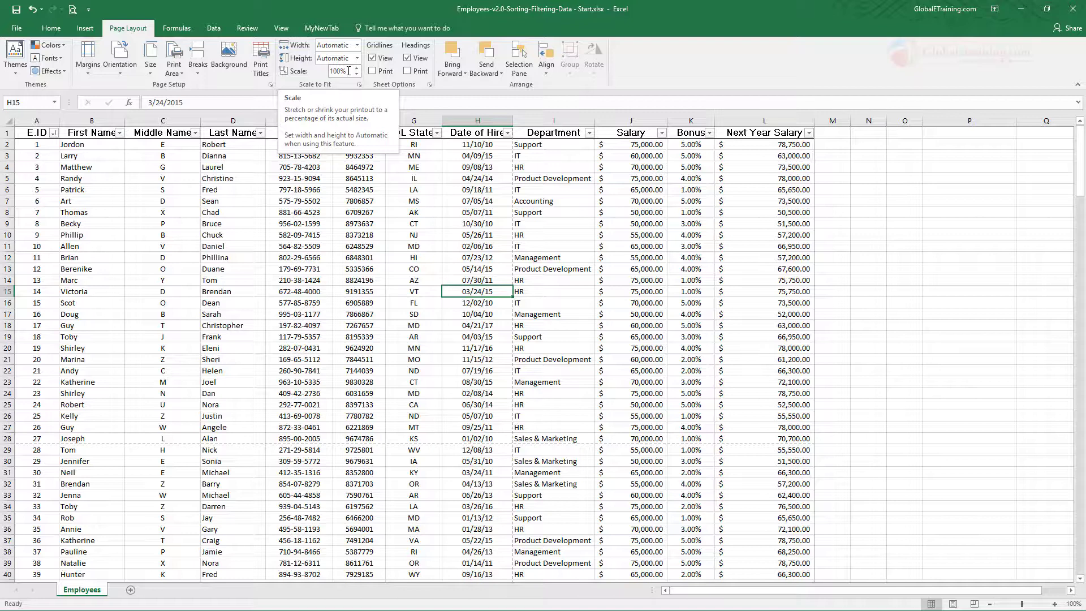
- Set the sheet's print scale to 80% and check the result in the print preview
{"action": "left_click", "coordinate": [306, 68]}
{"action": "type", "text": "80"}
{"action": "key", "text": "Return"}
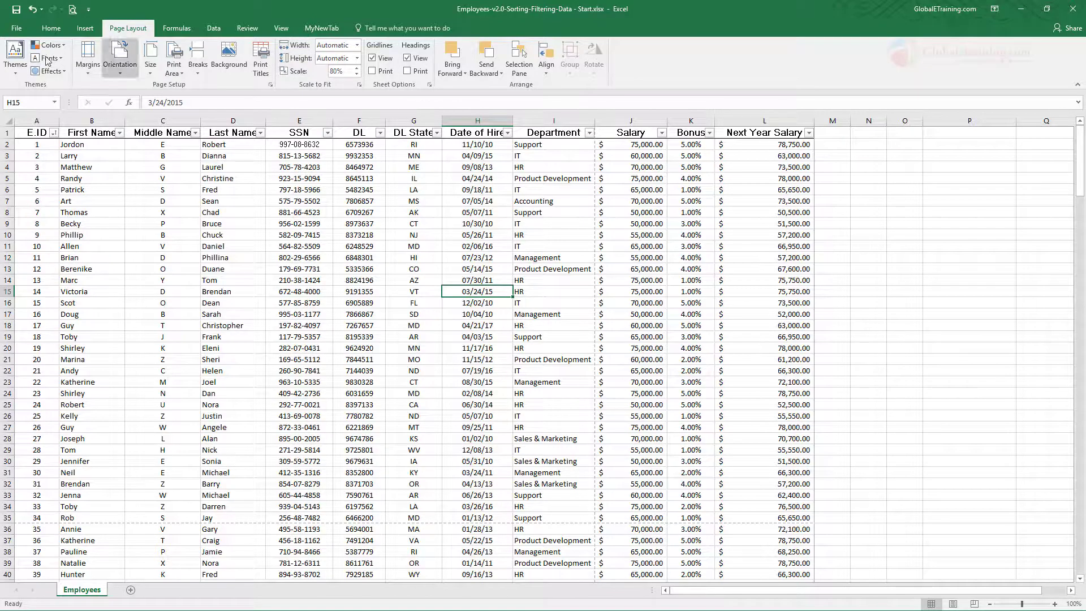
{"action": "left_click", "coordinate": [18, 28]}
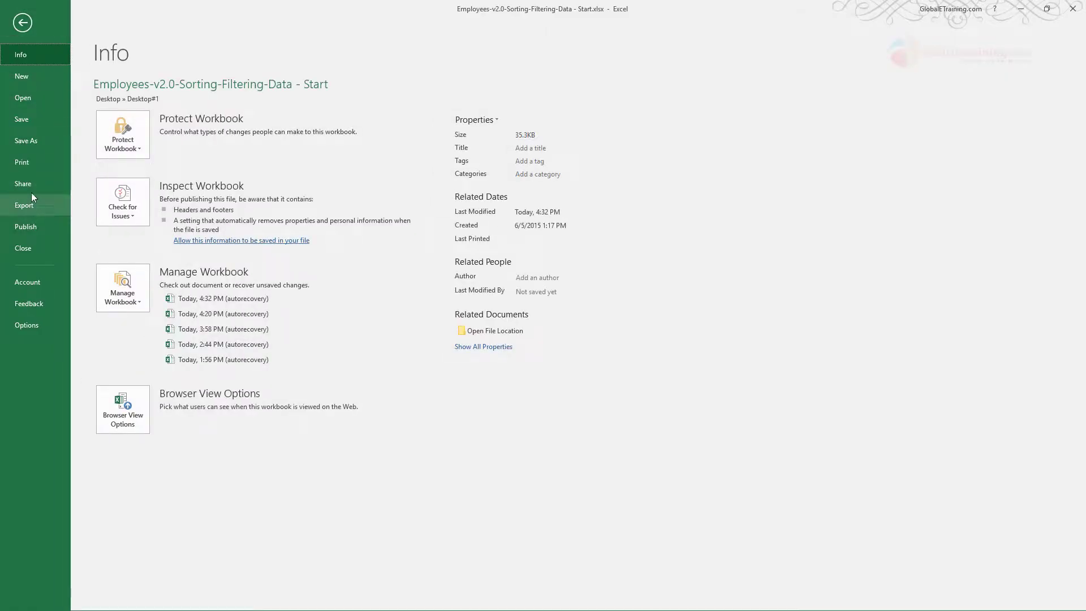
{"action": "left_click", "coordinate": [31, 166]}
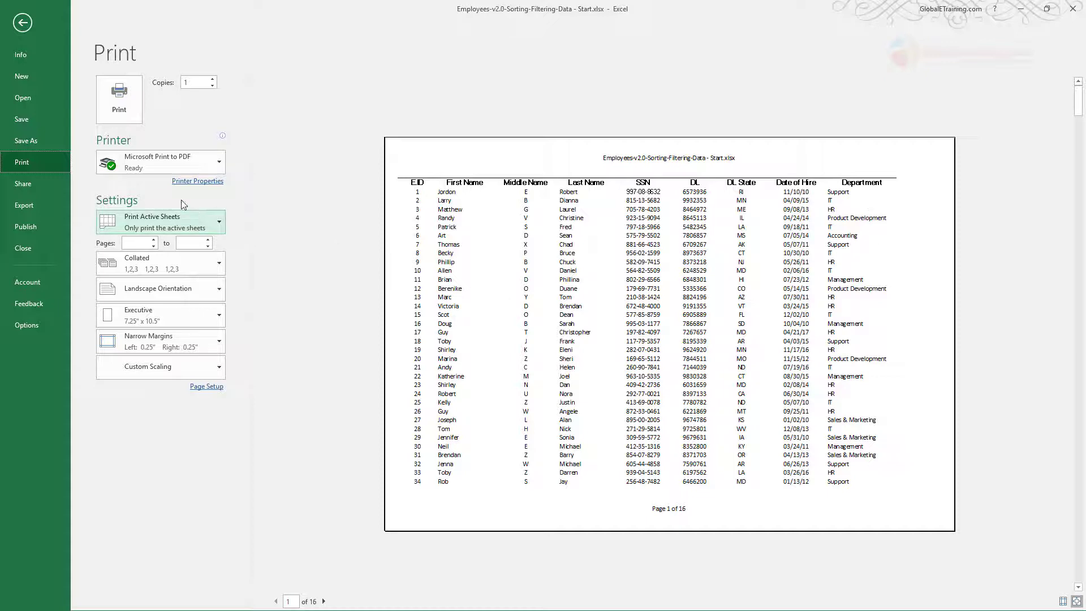
{"action": "left_click", "coordinate": [24, 26]}
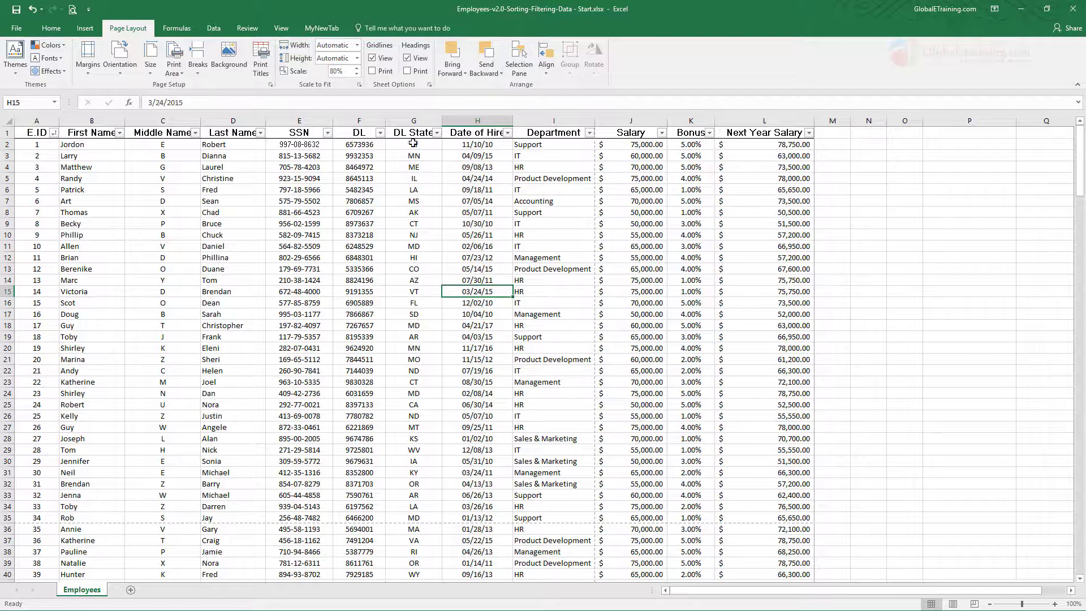
- Set the sheet's print scale to 60% and page through the print preview to the last page
{"action": "left_click", "coordinate": [346, 73]}
{"action": "type", "text": "60"}
{"action": "key", "text": "Return"}
{"action": "left_click", "coordinate": [16, 28]}
{"action": "left_click", "coordinate": [22, 162]}
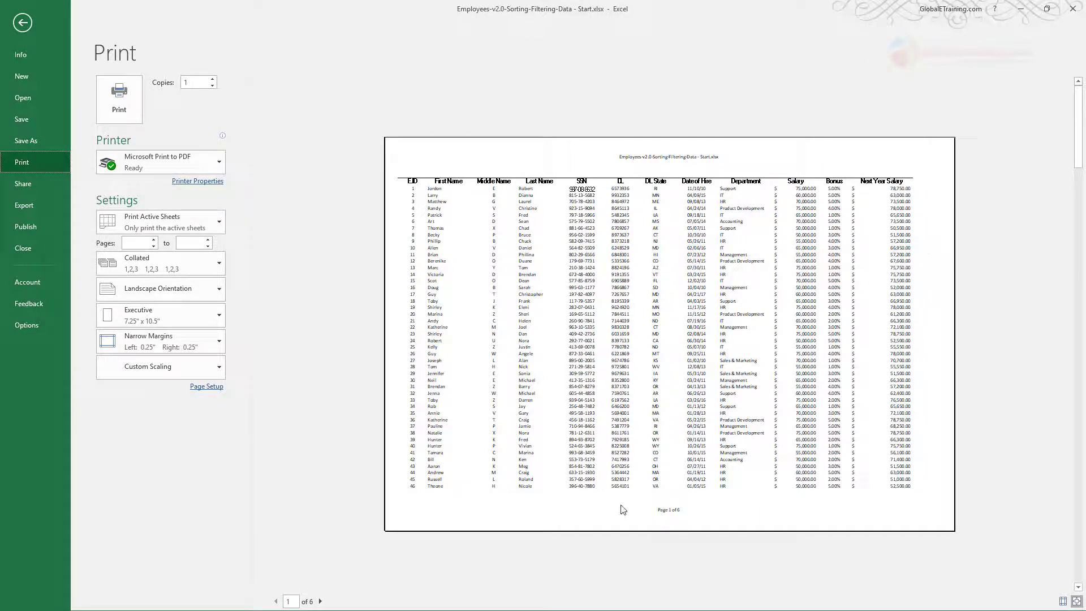
{"action": "left_click", "coordinate": [321, 602]}
{"action": "left_click", "coordinate": [322, 602]}
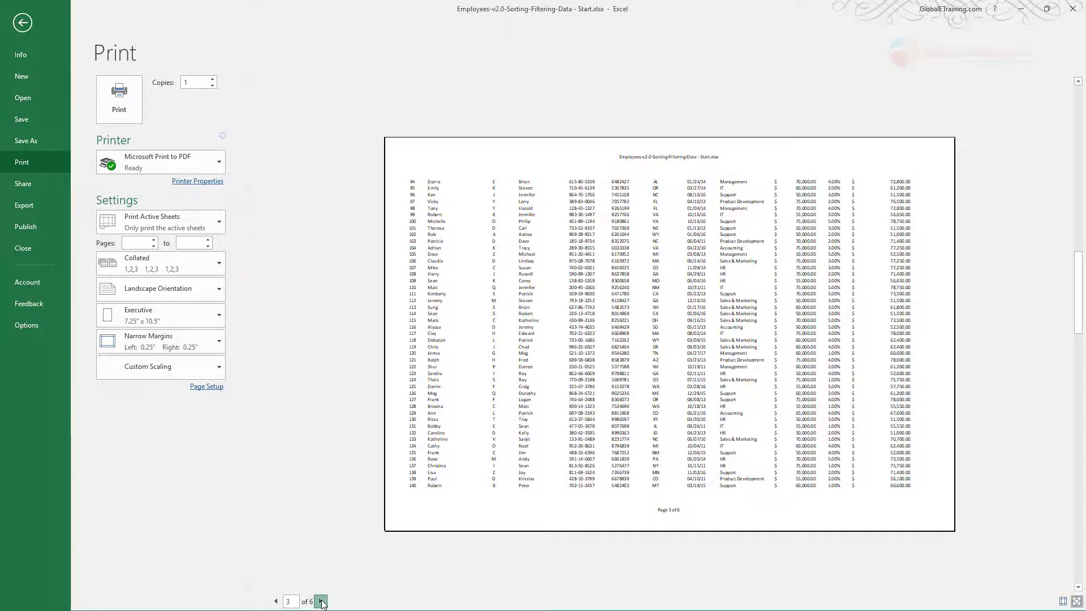
{"action": "left_click", "coordinate": [321, 602]}
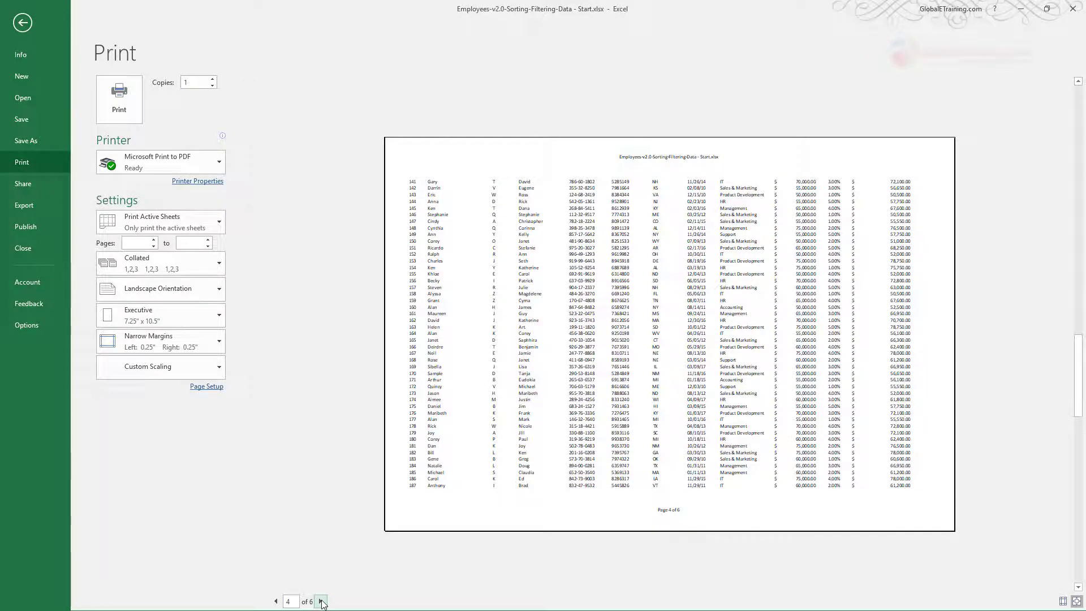
{"action": "left_click", "coordinate": [321, 602]}
{"action": "left_click", "coordinate": [320, 602]}
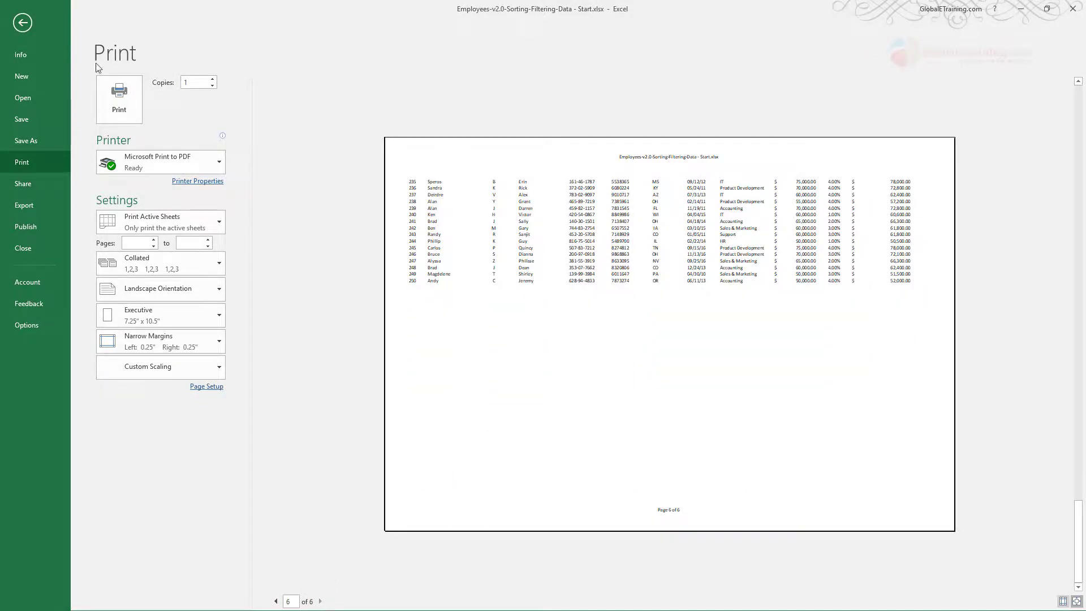
{"action": "left_click", "coordinate": [23, 23]}
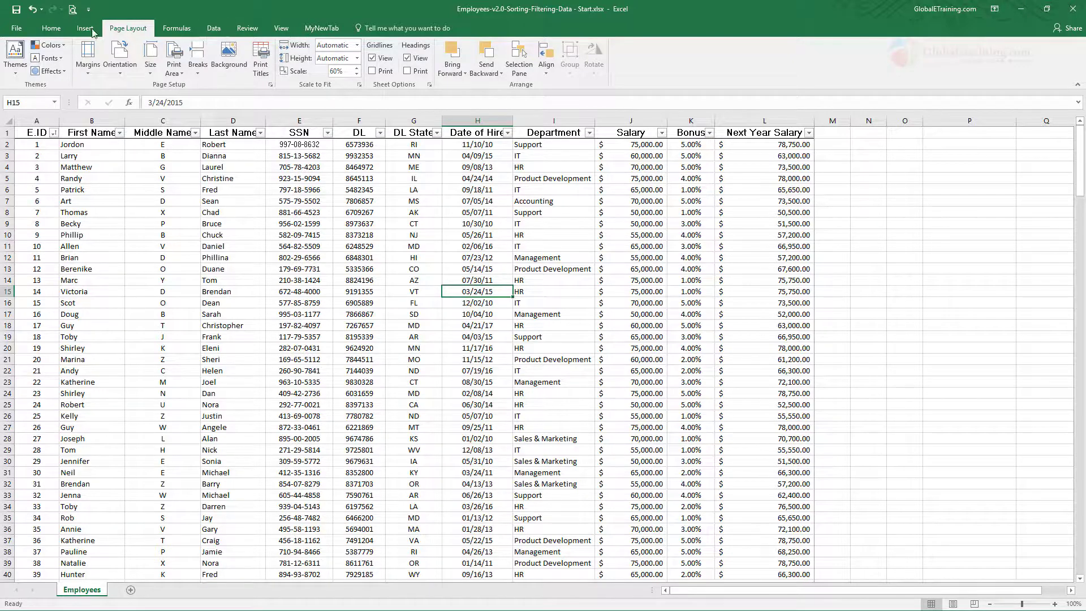
- Display the sheet in Page Break Preview and set its print scaling to No Scaling
{"action": "left_click", "coordinate": [281, 27]}
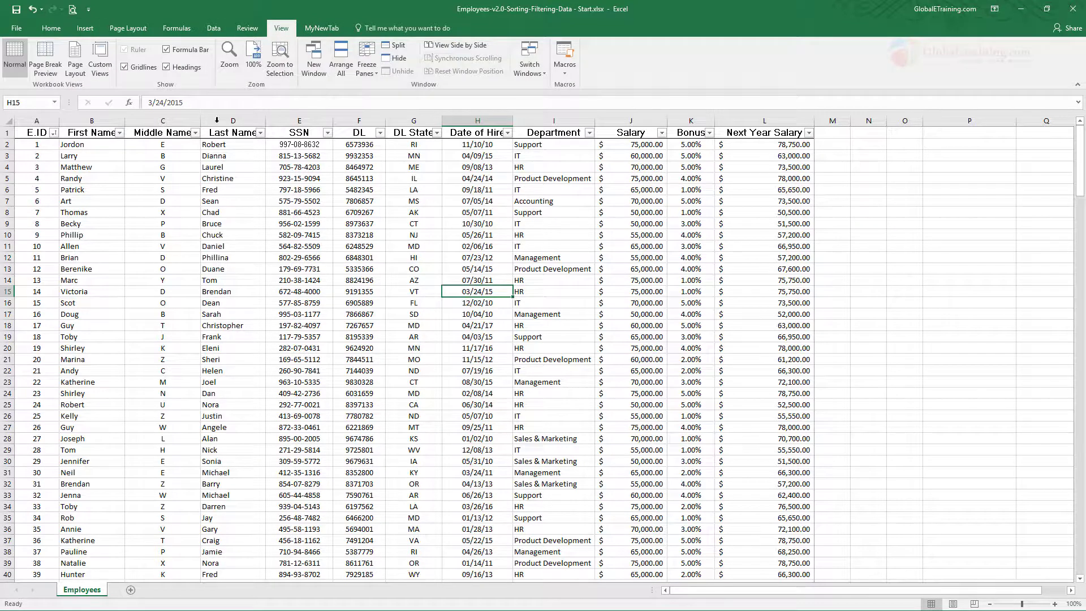
{"action": "left_click", "coordinate": [54, 76]}
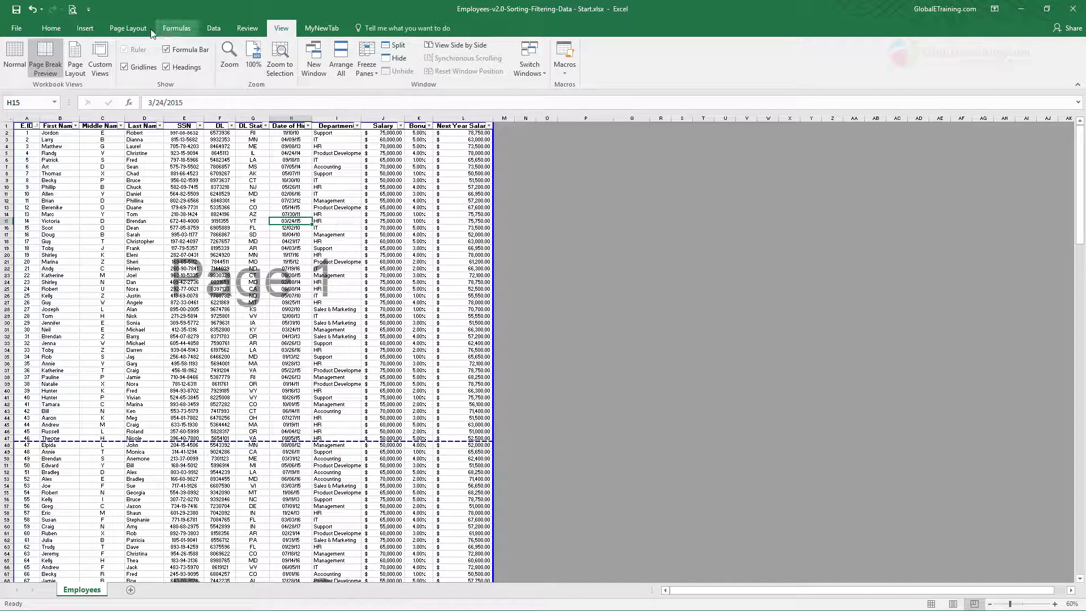
{"action": "left_click", "coordinate": [19, 29]}
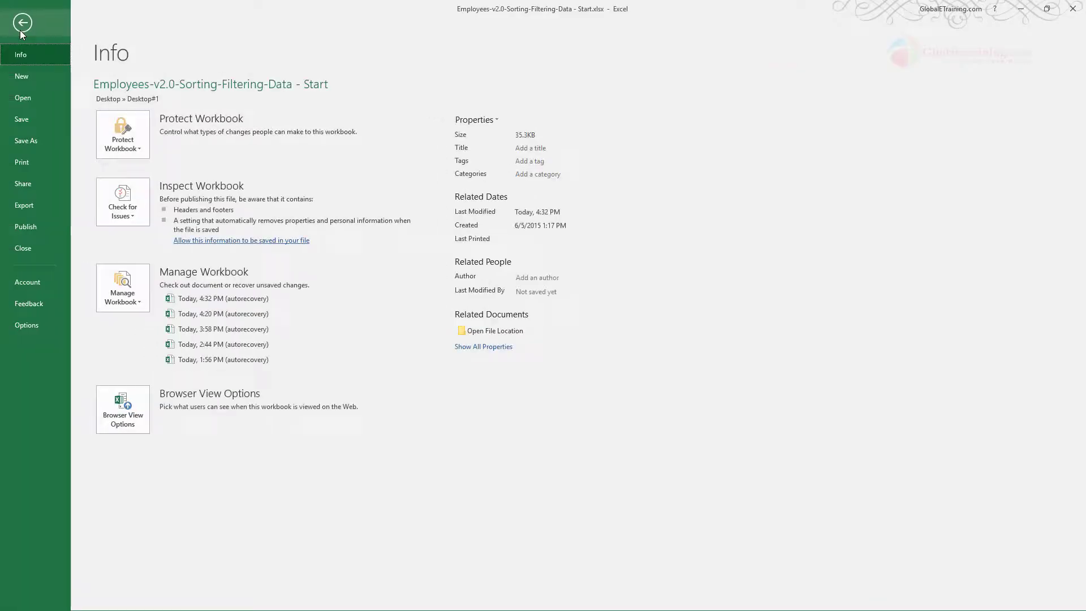
{"action": "left_click", "coordinate": [23, 163]}
{"action": "left_click", "coordinate": [204, 365]}
{"action": "left_click", "coordinate": [151, 389]}
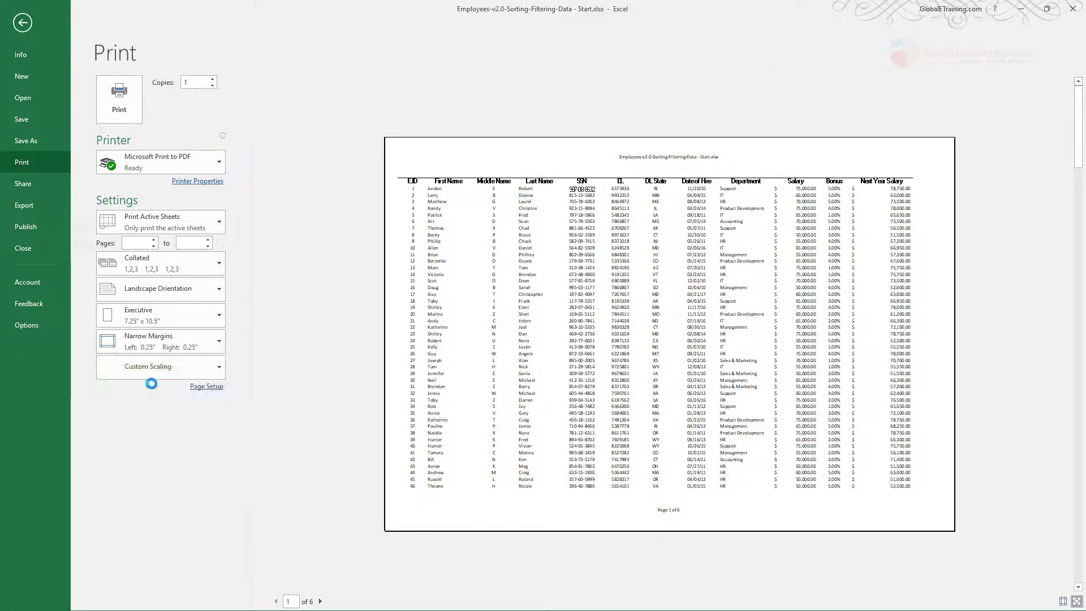
{"action": "left_click", "coordinate": [24, 24]}
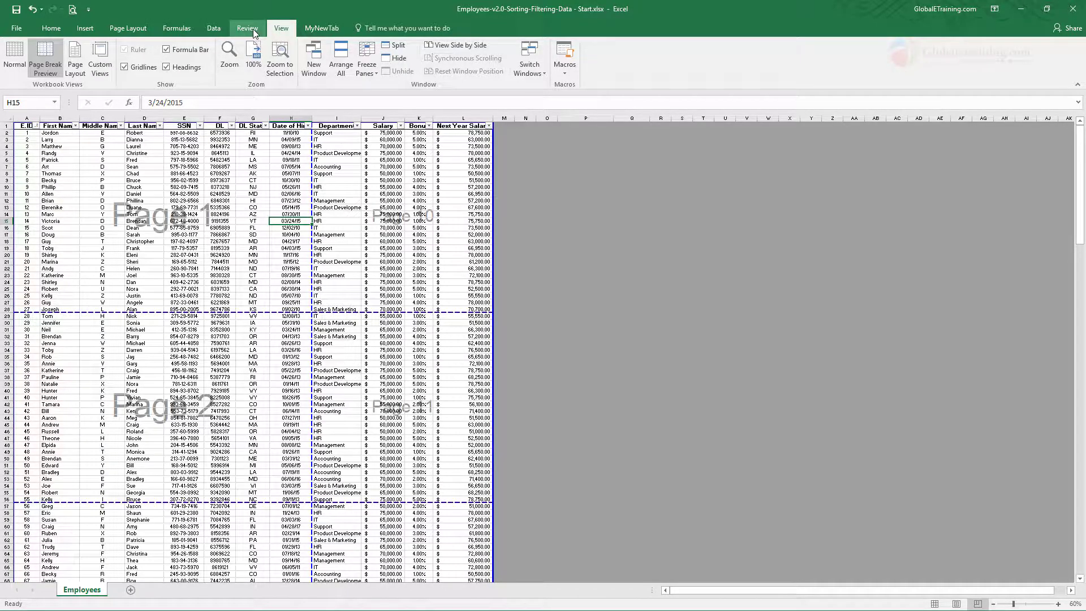
{"action": "left_click", "coordinate": [128, 28]}
{"action": "left_click", "coordinate": [198, 70]}
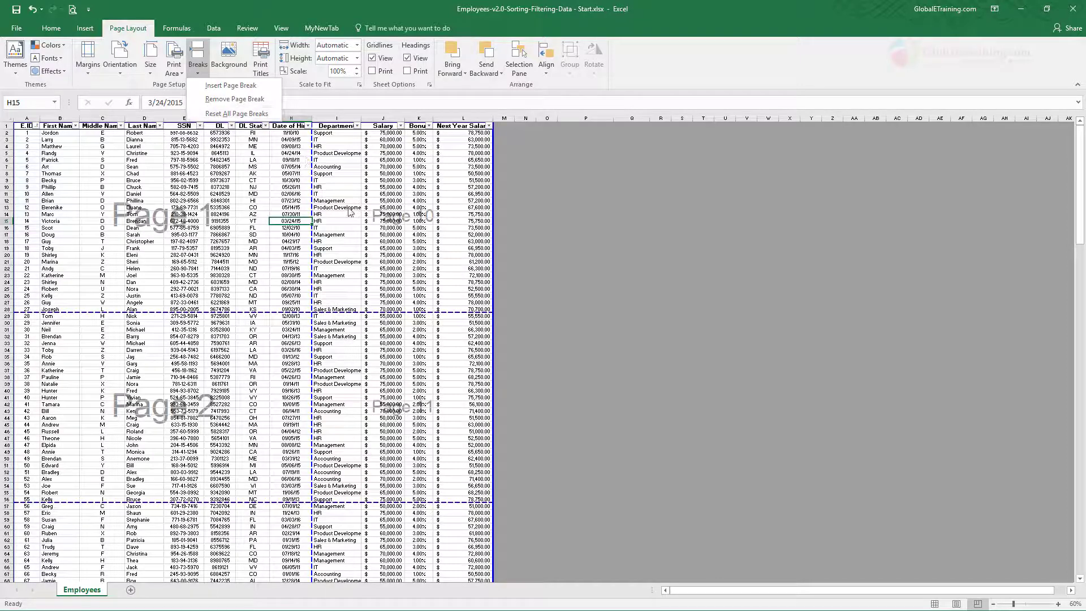
{"action": "left_click", "coordinate": [623, 255]}
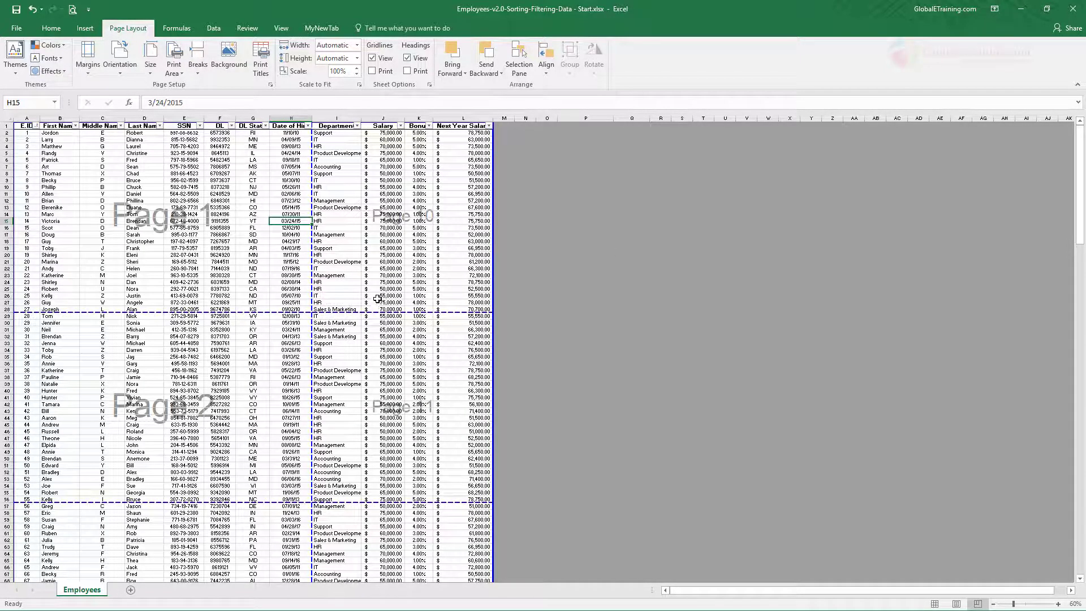
{"action": "scroll", "coordinate": [377, 298], "scroll_direction": "down", "scroll_amount": 6}
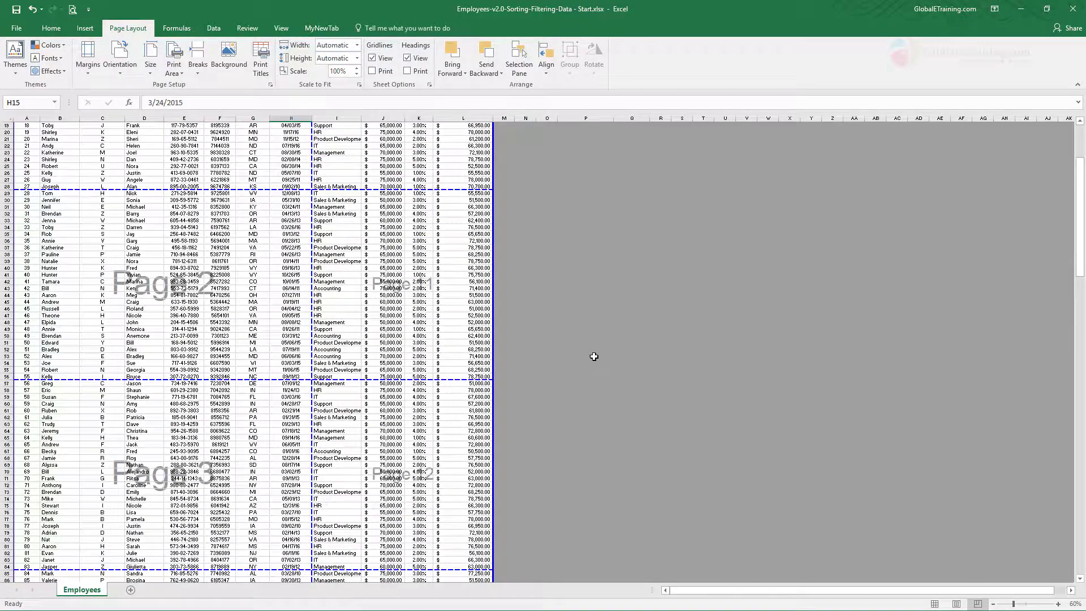
{"action": "left_click_drag", "start_coordinate": [1080, 206], "coordinate": [1079, 158]}
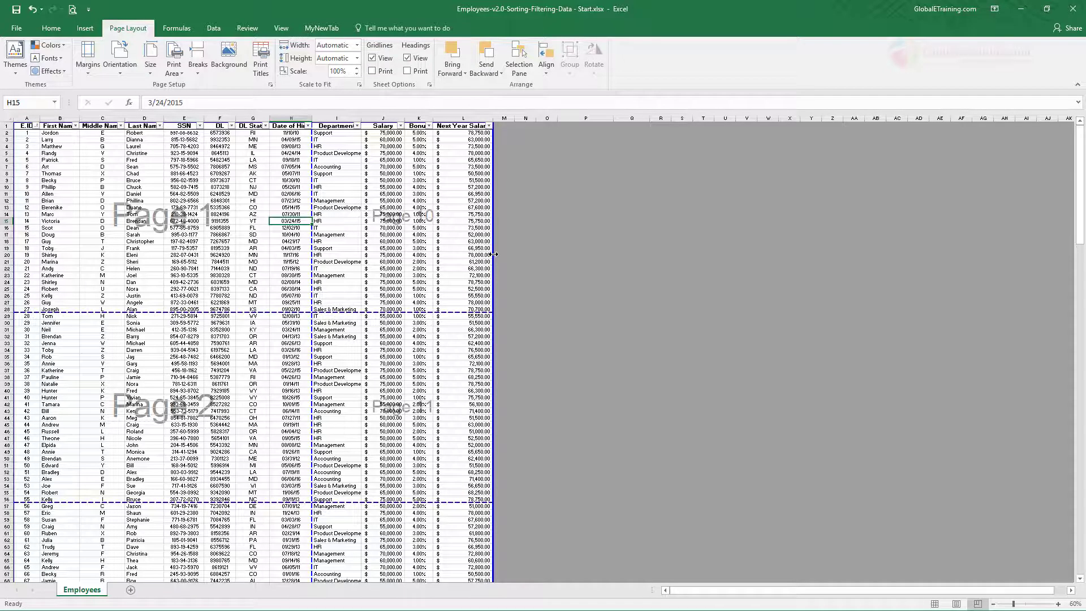
- Shrink the print area to end after the Date of Hire column, and extend it back through the Next Year Salary column
{"action": "left_click_drag", "start_coordinate": [493, 254], "coordinate": [314, 263]}
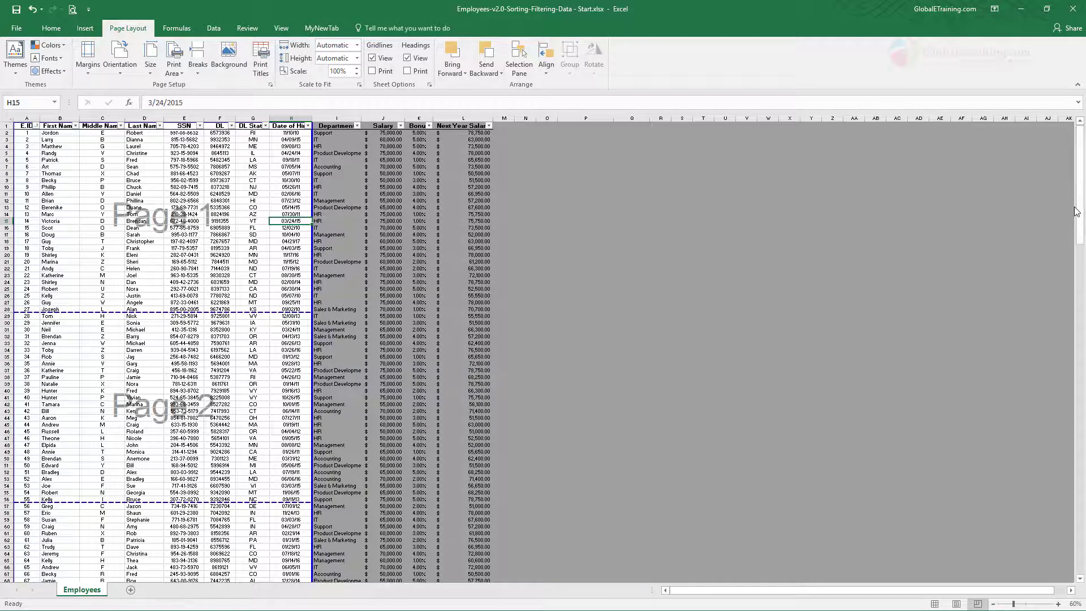
{"action": "left_click_drag", "start_coordinate": [1075, 211], "coordinate": [1066, 116]}
{"action": "left_click_drag", "start_coordinate": [337, 118], "coordinate": [475, 126]}
{"action": "left_click", "coordinate": [585, 227]}
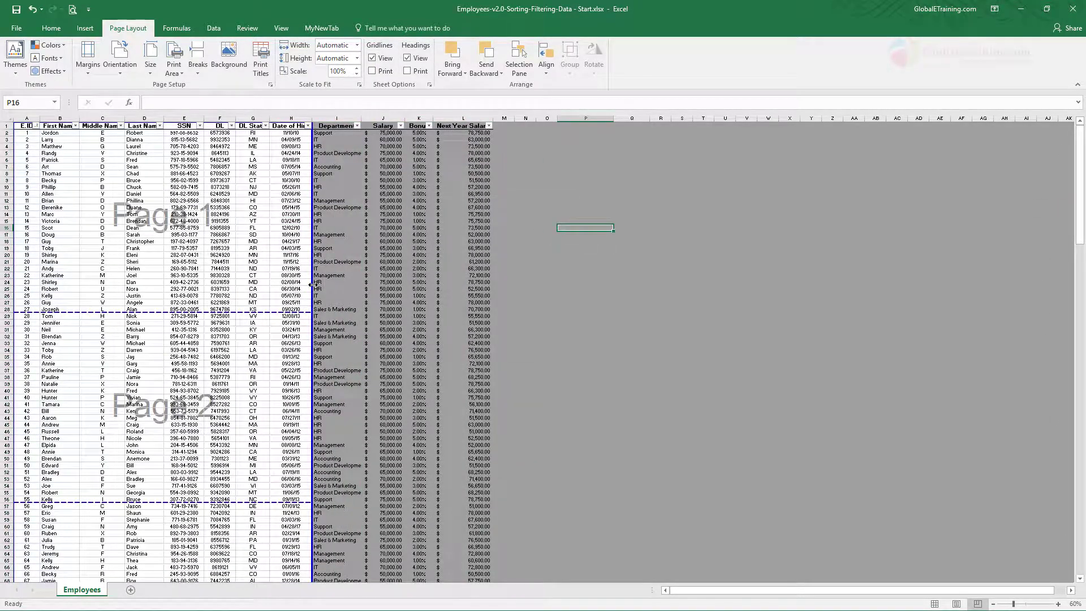
{"action": "left_click_drag", "start_coordinate": [312, 284], "coordinate": [481, 289]}
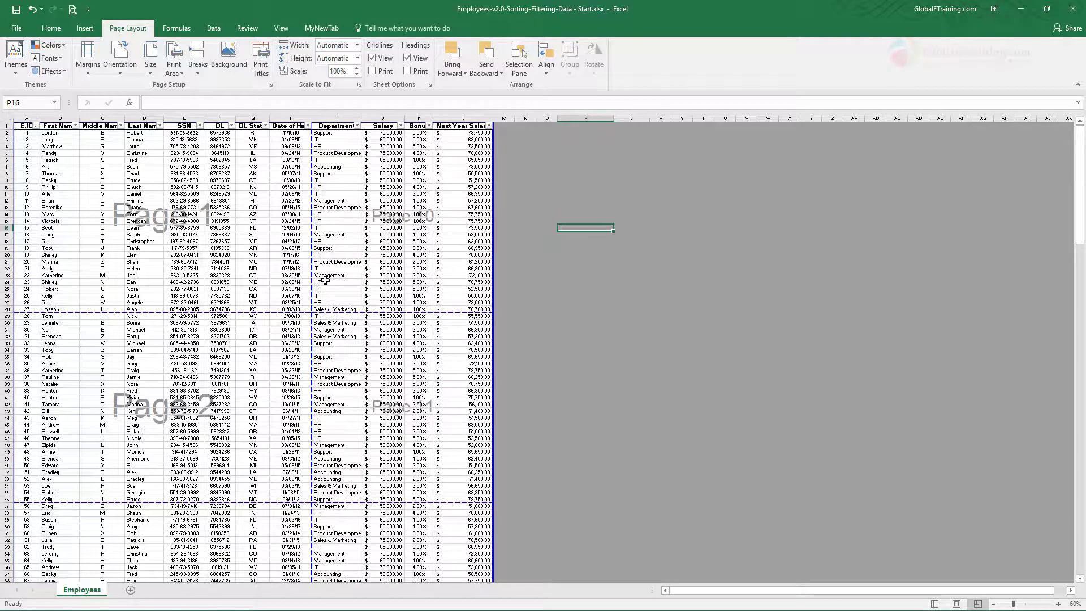
- Move the vertical page break from after Date of Hire to the outer edge of Next Year Salary and check the print preview
{"action": "left_click_drag", "start_coordinate": [313, 275], "coordinate": [493, 285]}
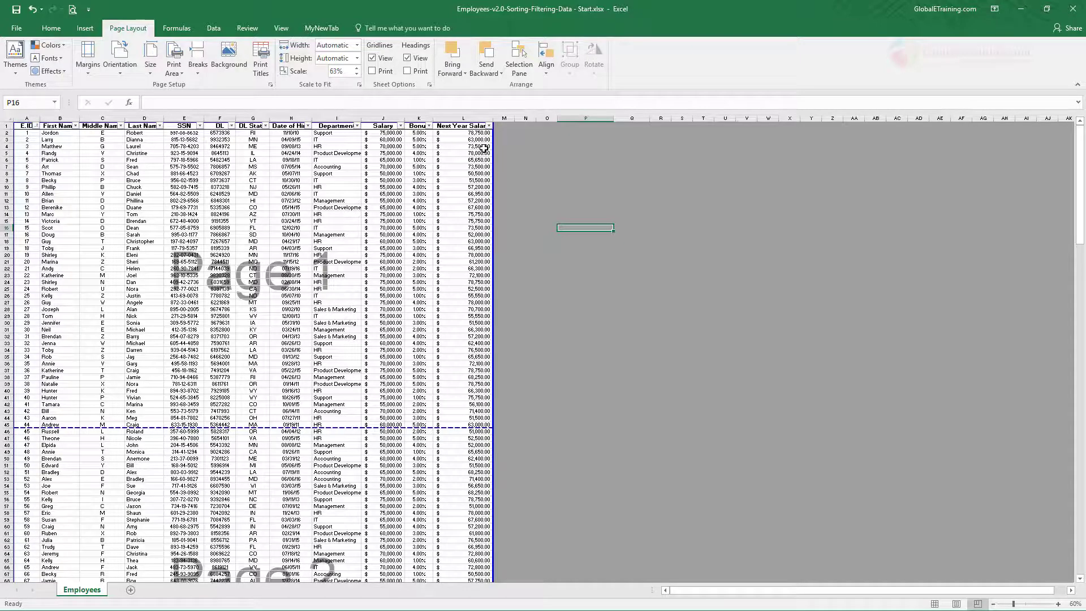
{"action": "scroll", "coordinate": [378, 408], "scroll_direction": "down", "scroll_amount": 6}
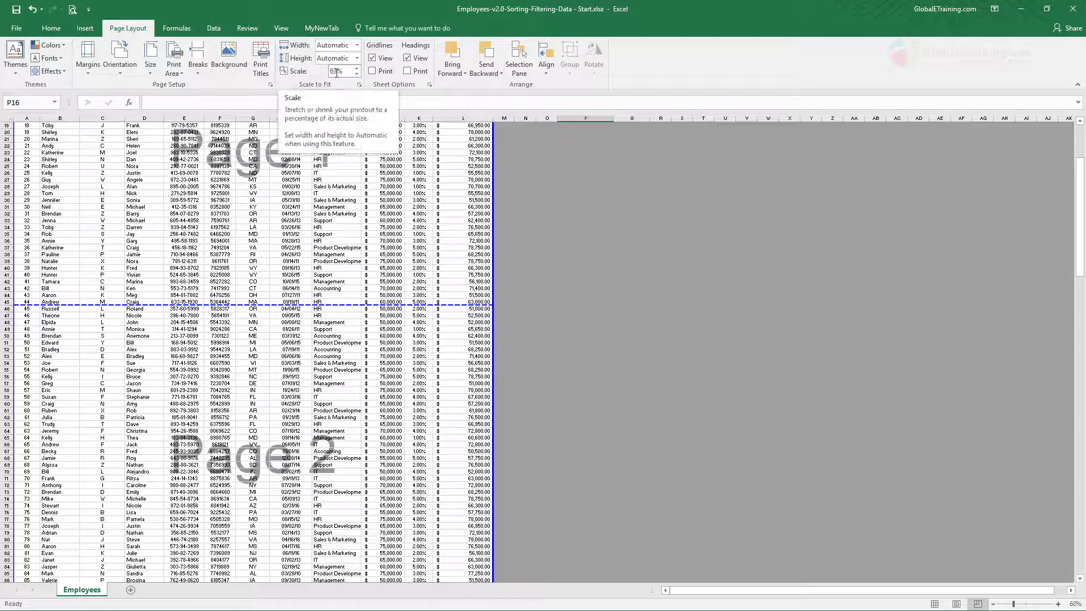
{"action": "left_click", "coordinate": [16, 27]}
{"action": "left_click", "coordinate": [23, 163]}
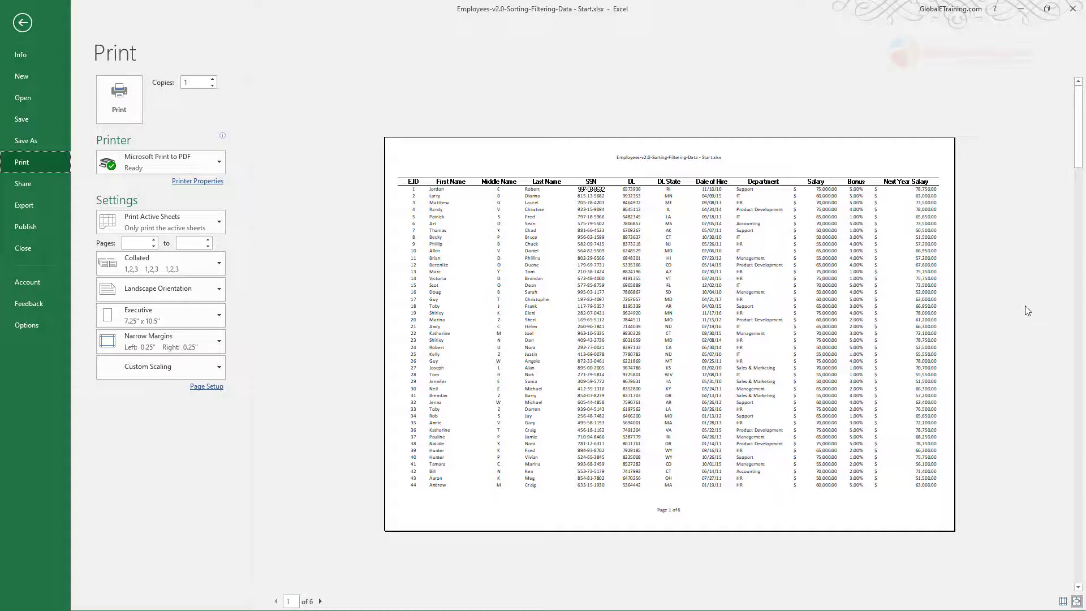
{"action": "left_click", "coordinate": [26, 26]}
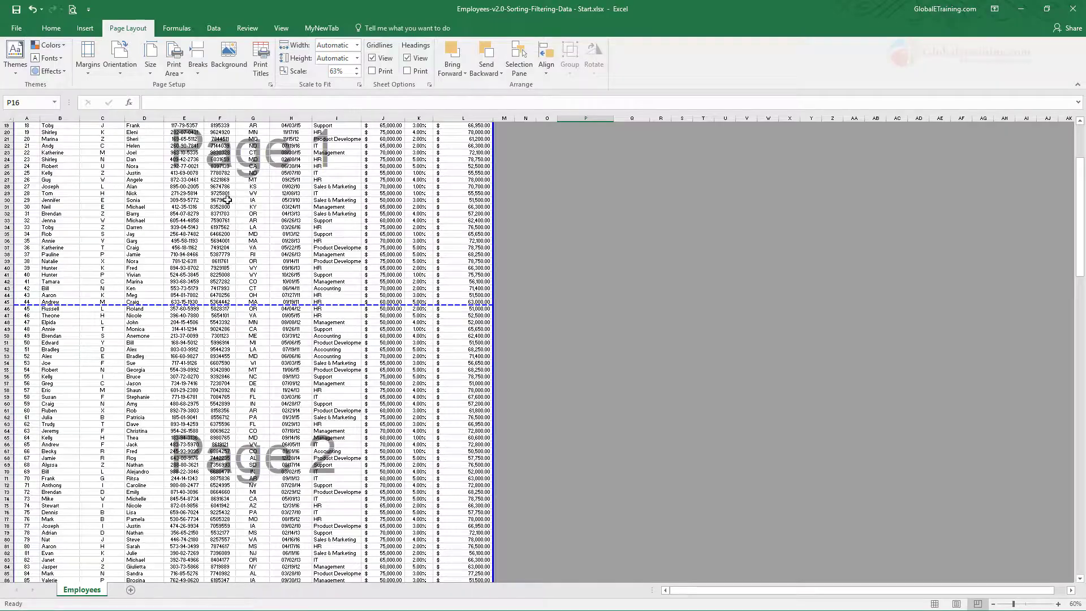
{"action": "scroll", "coordinate": [297, 240], "scroll_direction": "up", "scroll_amount": 6}
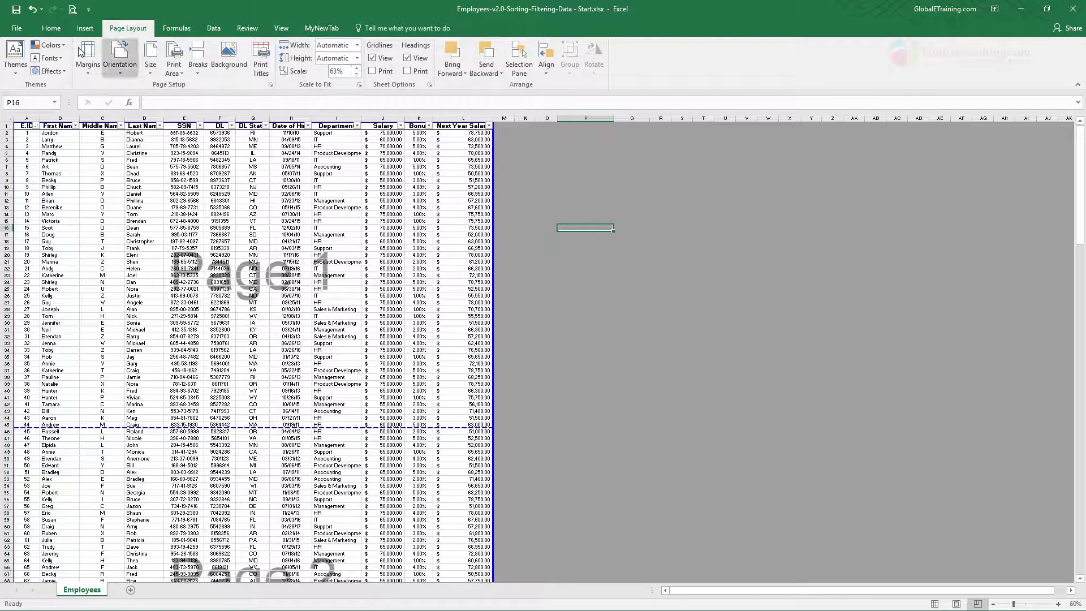
{"action": "left_click", "coordinate": [21, 29]}
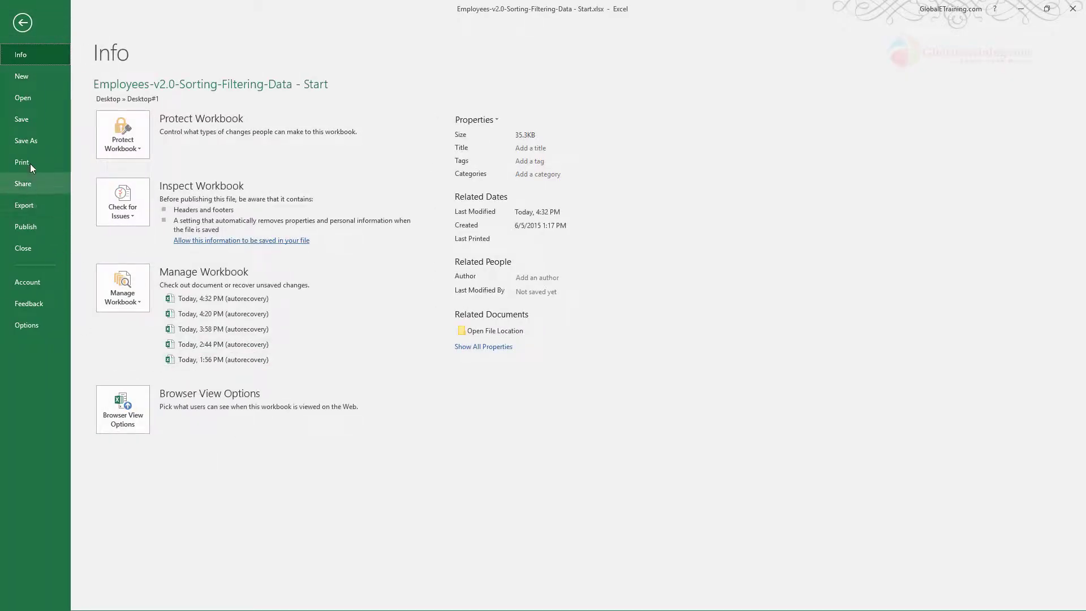
{"action": "left_click", "coordinate": [26, 161]}
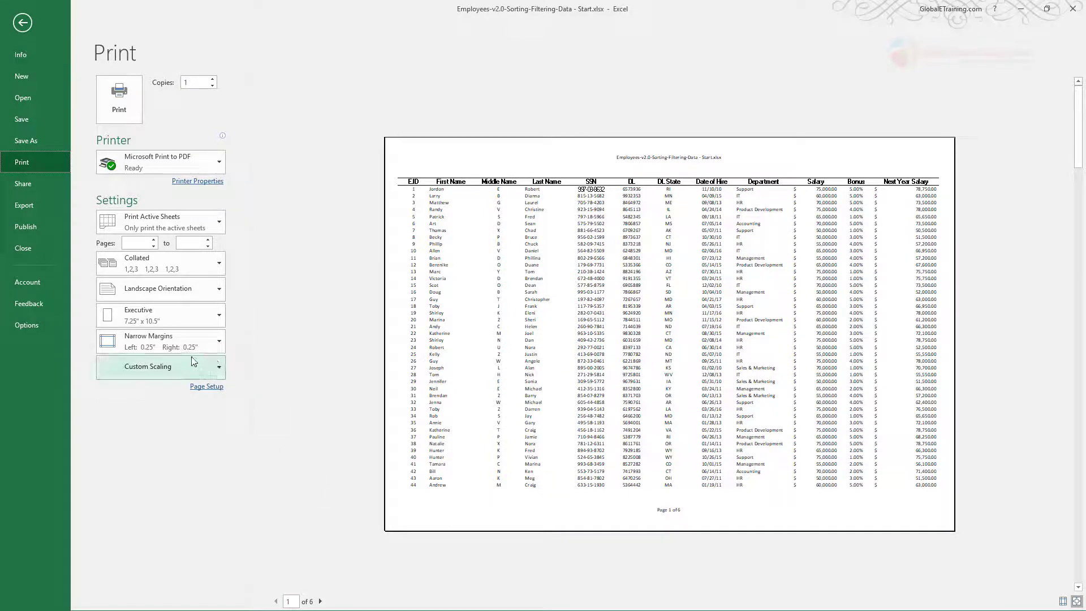
{"action": "left_click", "coordinate": [22, 23]}
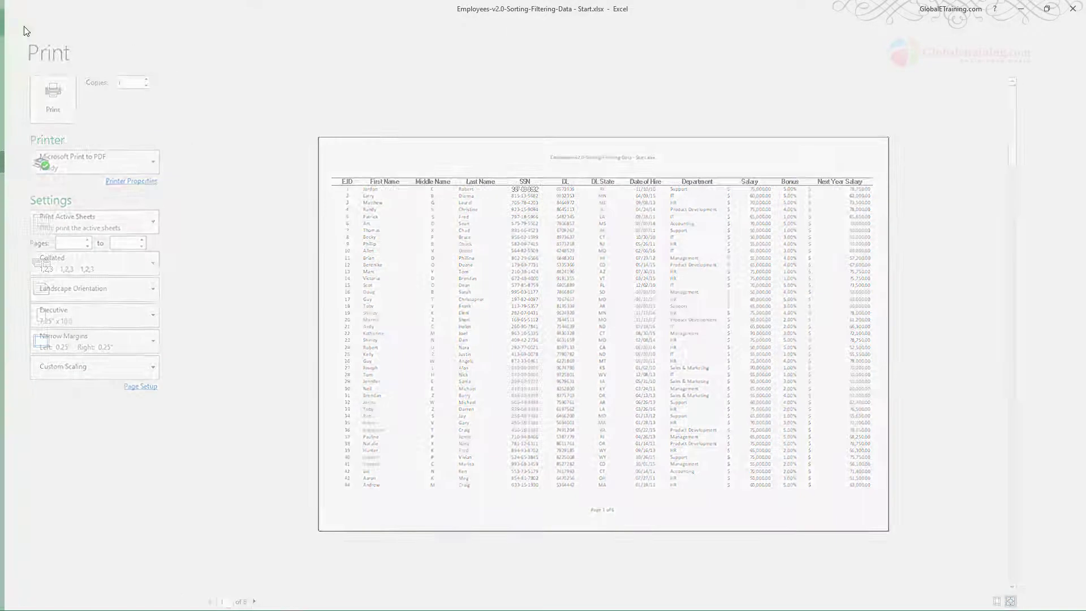
- Reset all page breaks on the Employees sheet and check the result in the print preview
{"action": "left_click", "coordinate": [199, 68]}
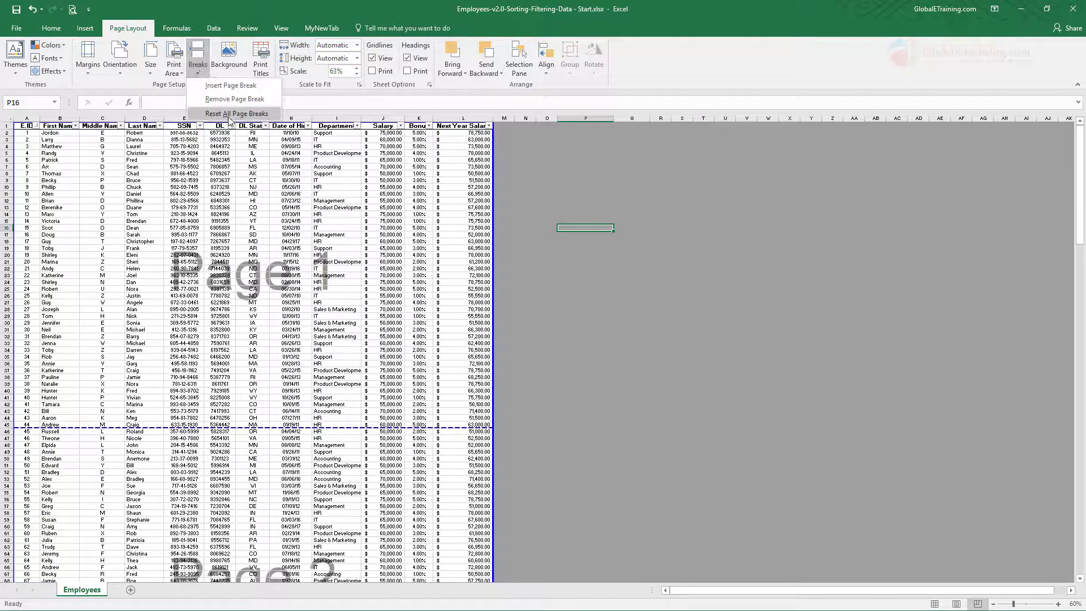
{"action": "left_click", "coordinate": [222, 114]}
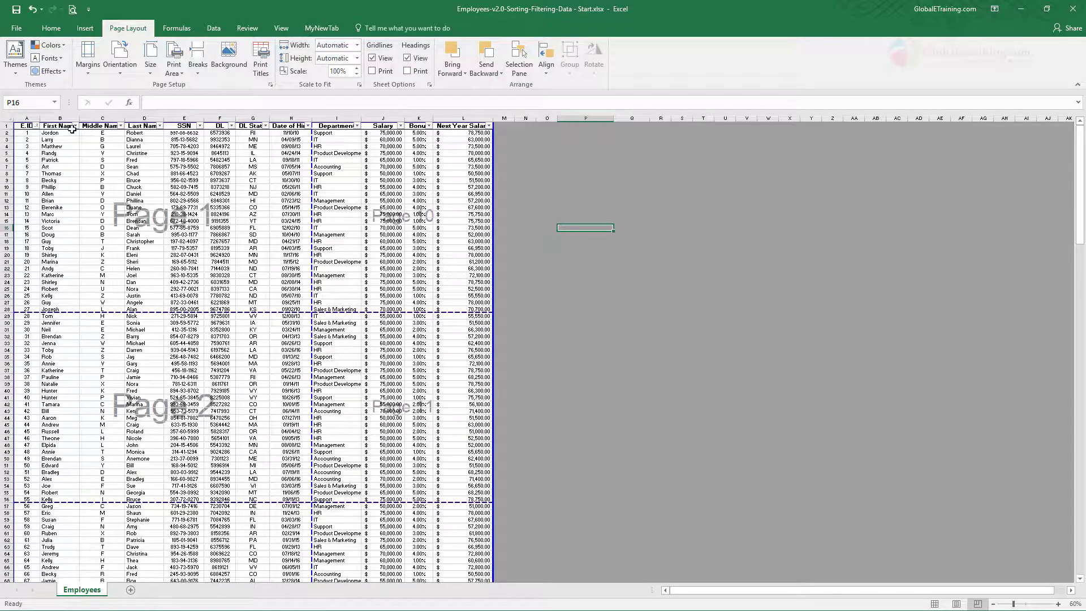
{"action": "left_click", "coordinate": [16, 27]}
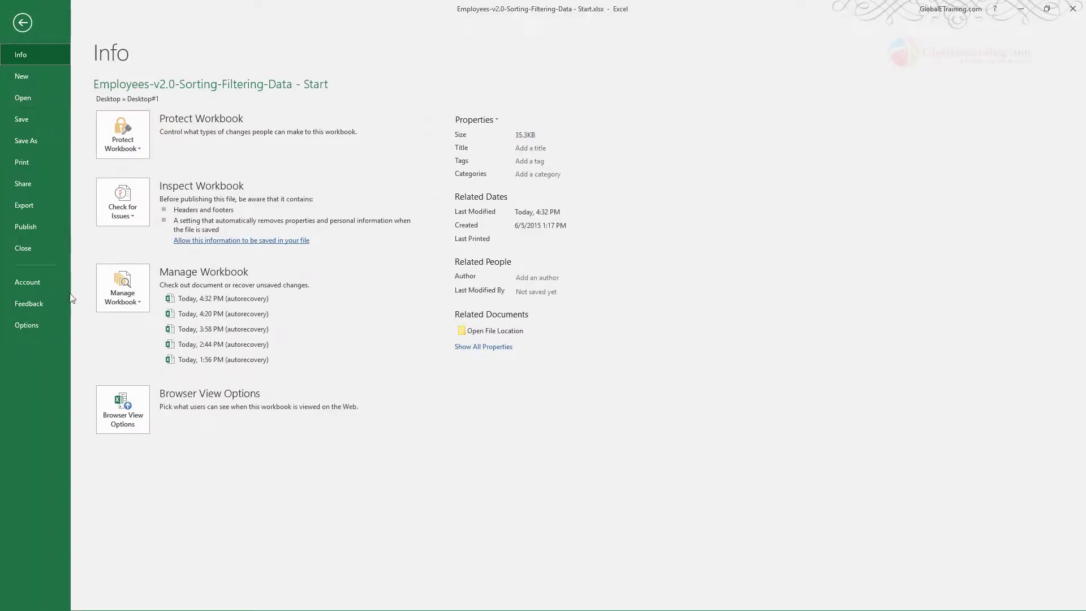
{"action": "left_click", "coordinate": [25, 162]}
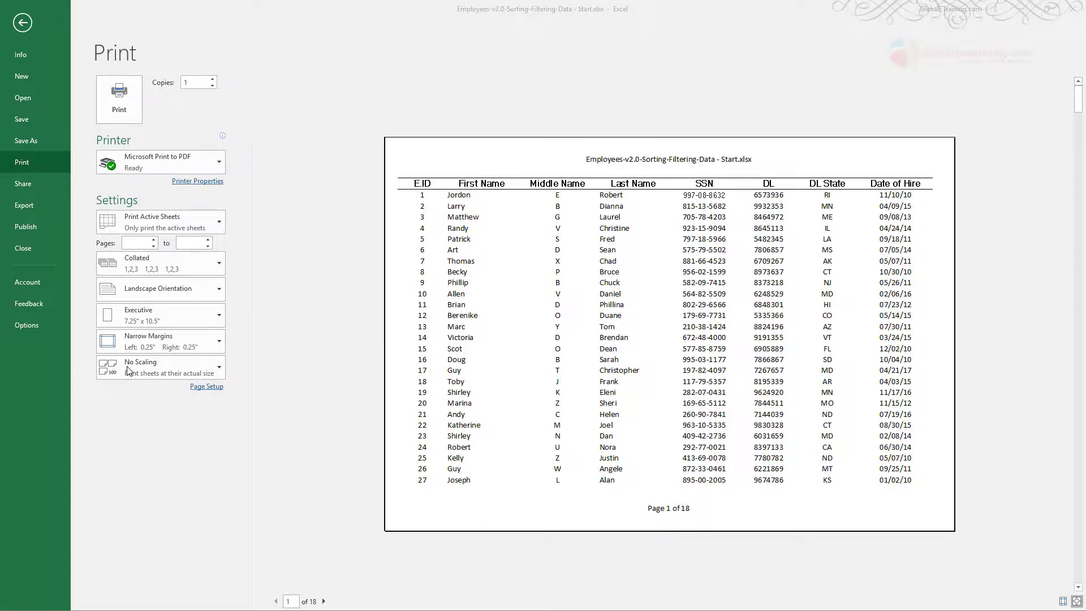
- Try the Fit Sheet on One Page scaling, and set the print scaling to Fit All Columns on One Page
{"action": "left_click", "coordinate": [220, 367]}
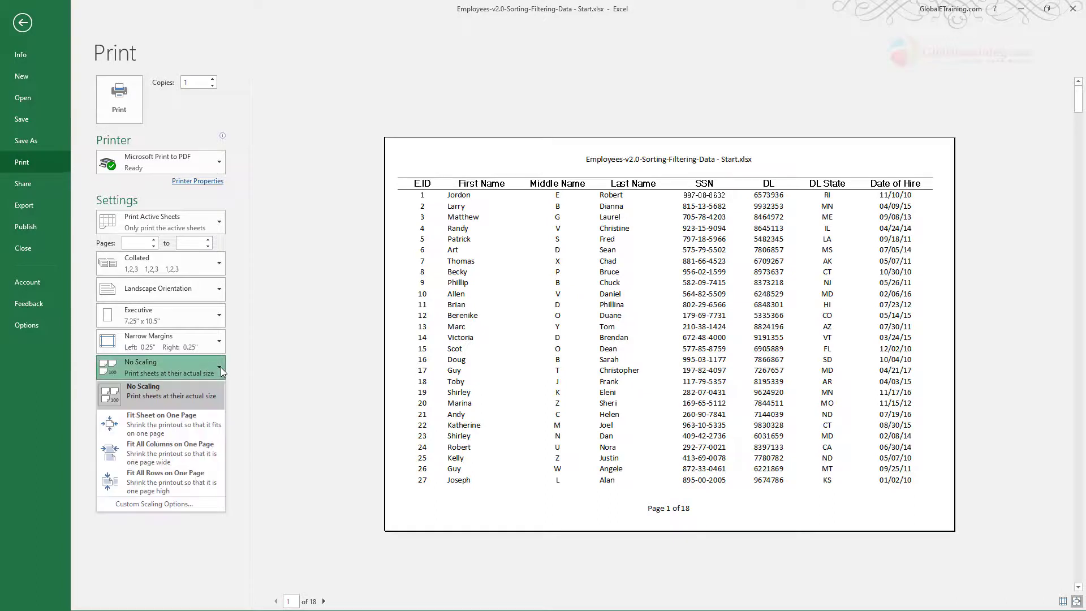
{"action": "left_click", "coordinate": [178, 428]}
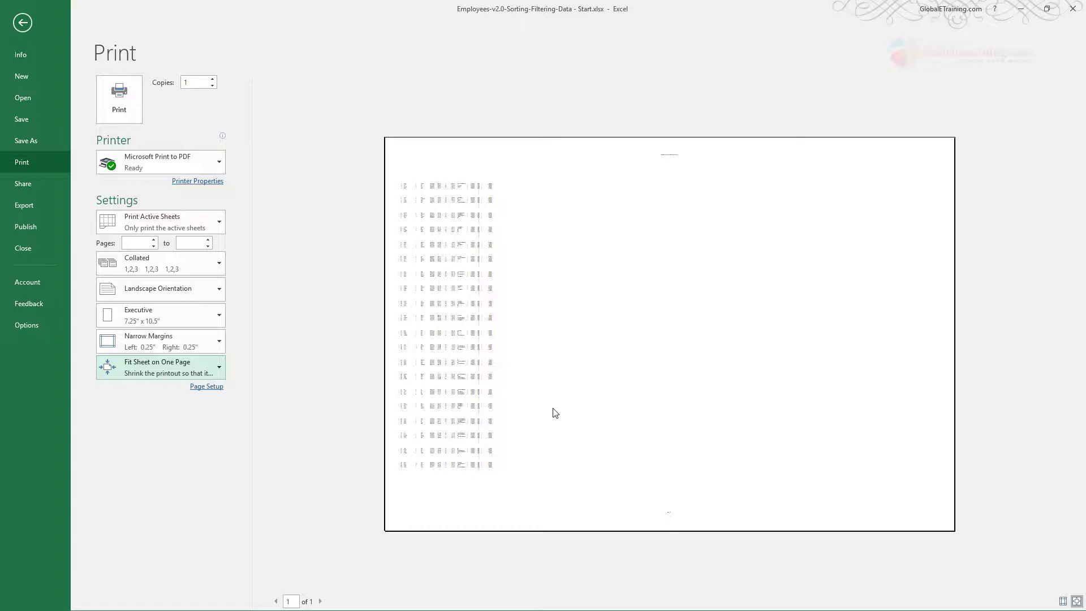
{"action": "left_click", "coordinate": [161, 368]}
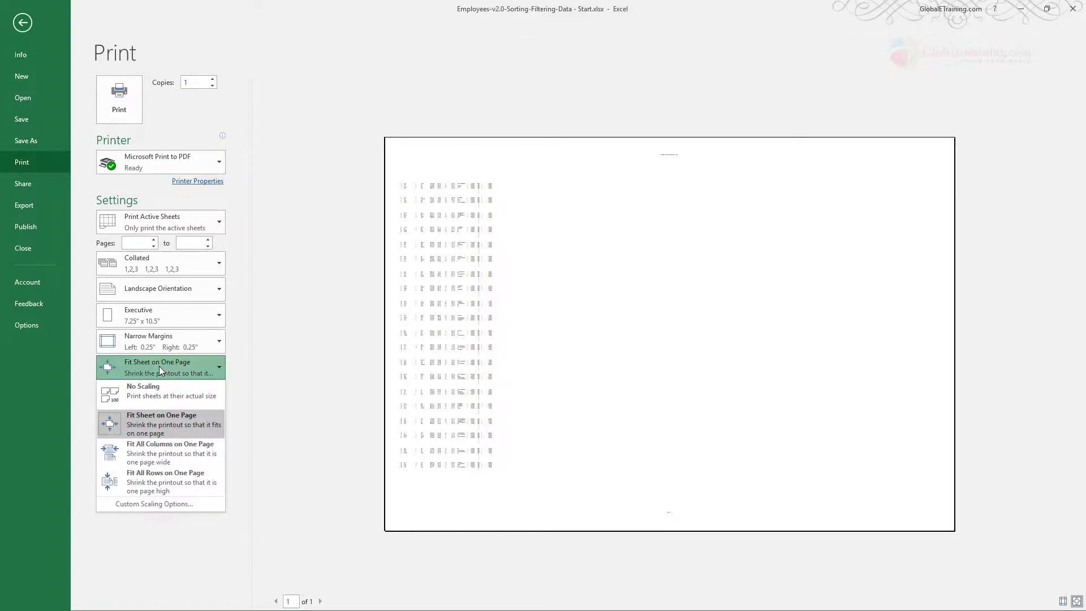
{"action": "left_click", "coordinate": [155, 456]}
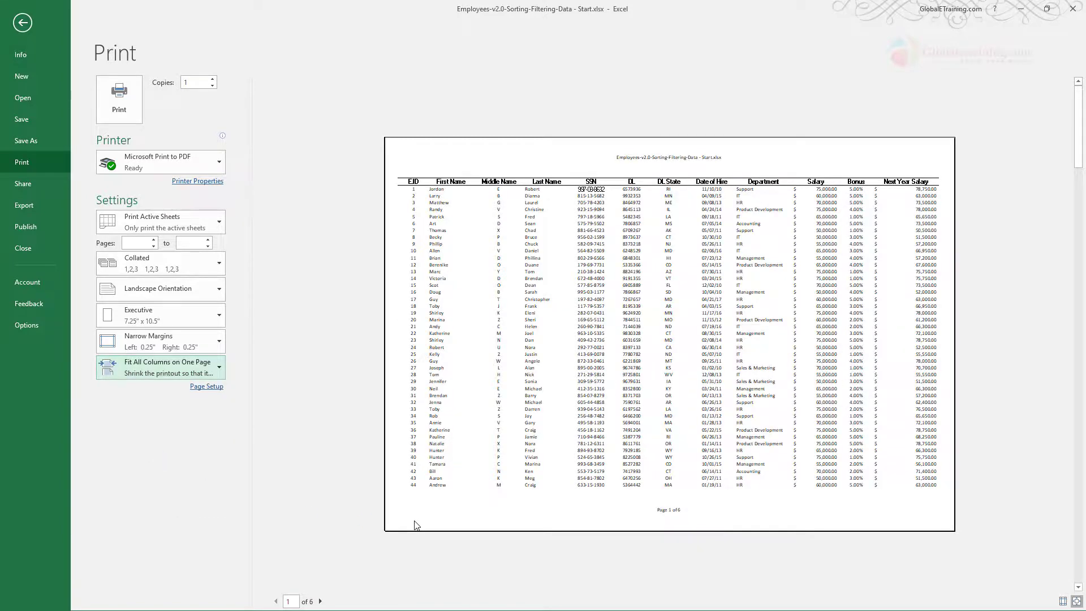